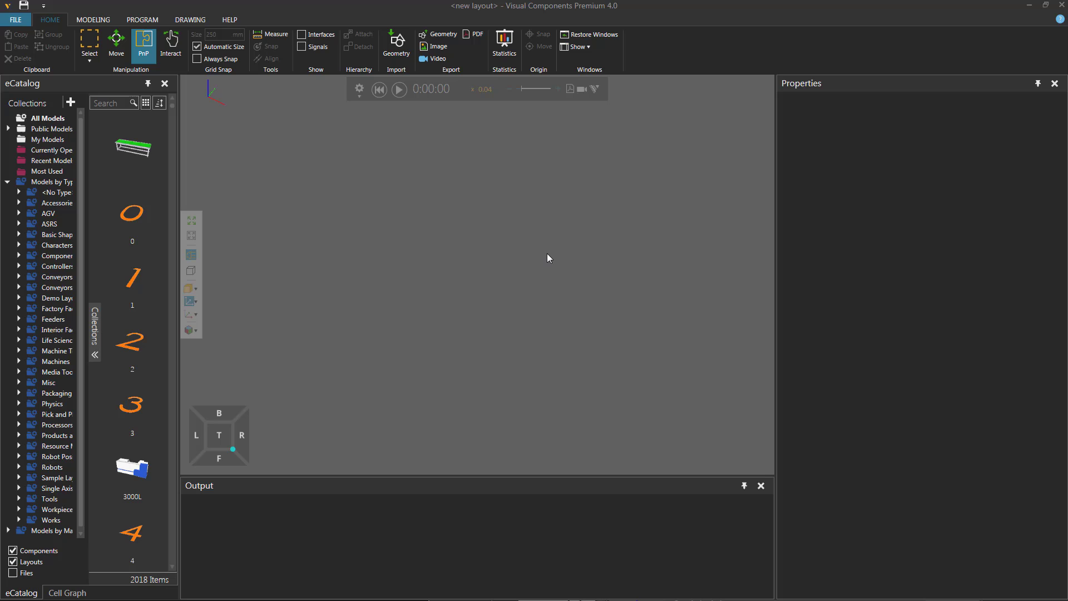
# Step: Import the Positioner OBJ file from the C:\temp\Tutorial folder in Windows Explorer into the empty 3D layout
pyautogui.click(58, 589)
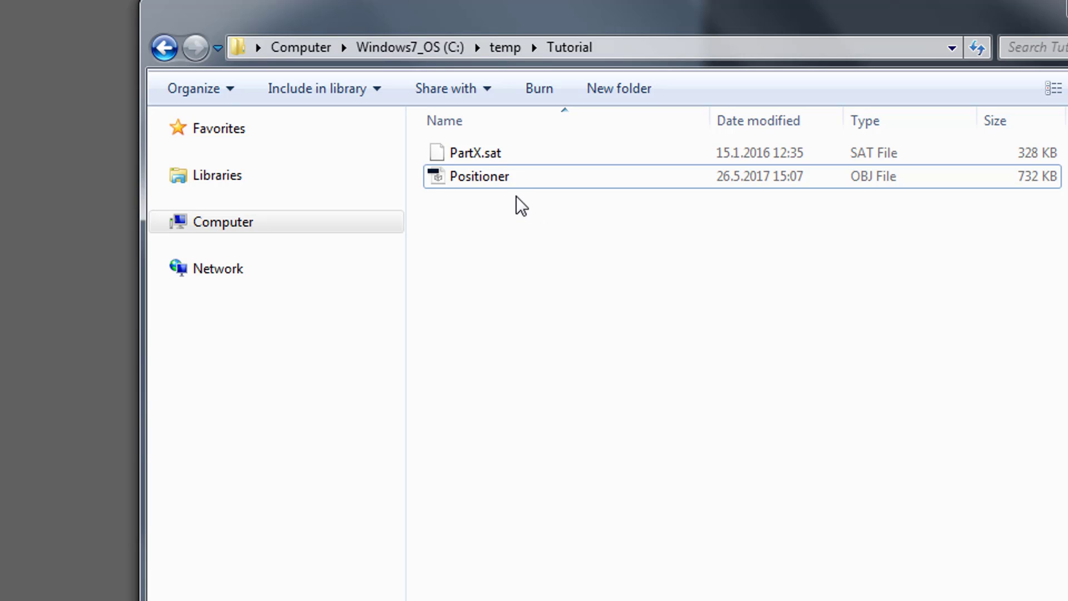
pyautogui.click(495, 181)
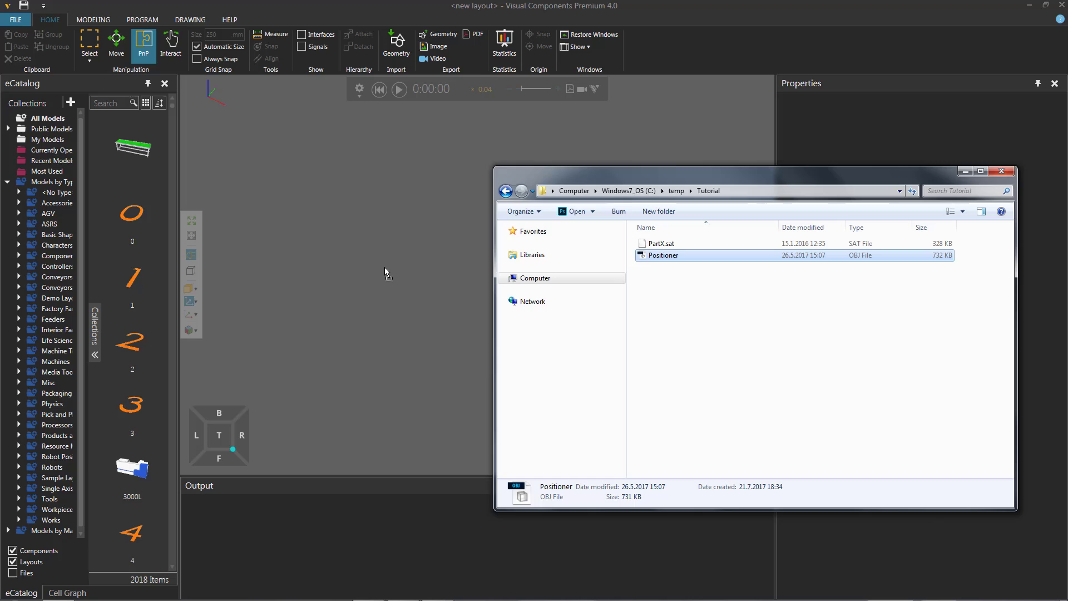
pyautogui.moveTo(385, 267); pyautogui.dragTo(386, 273)
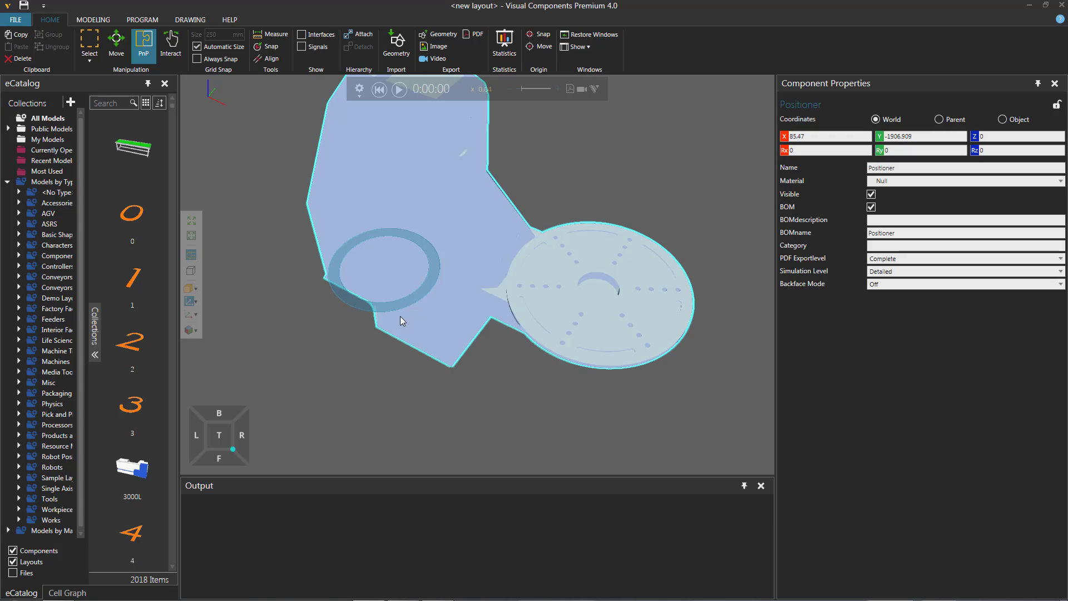
pyautogui.moveTo(539, 379); pyautogui.dragTo(552, 419, button='right')
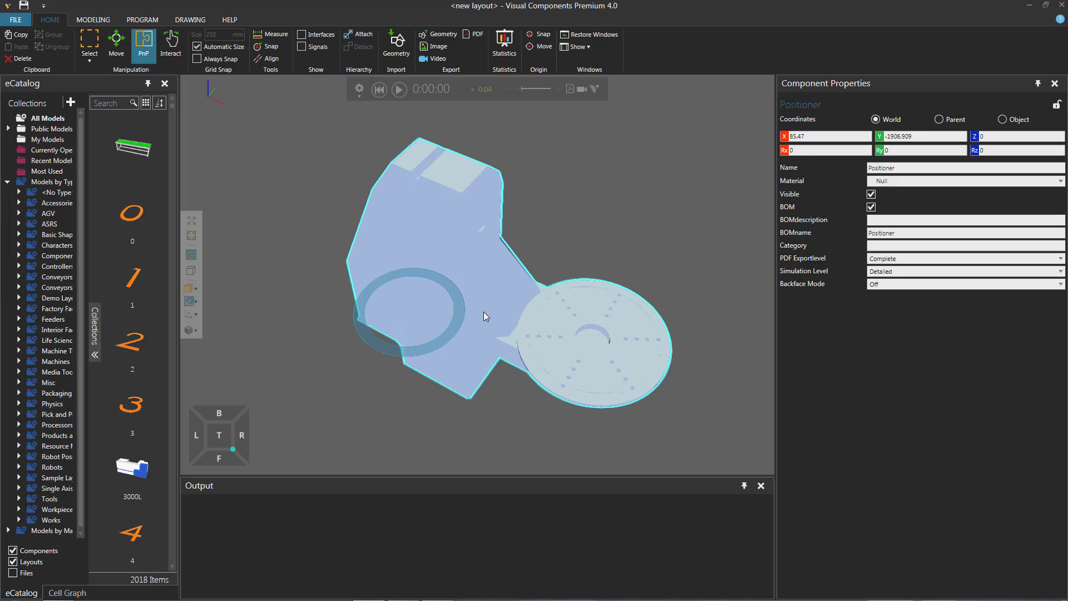
# Step: Import PartX.sat from the Tutorial folder in Windows Explorer and move it into free space at about X 1407, Y -459 mm
pyautogui.click(65, 591)
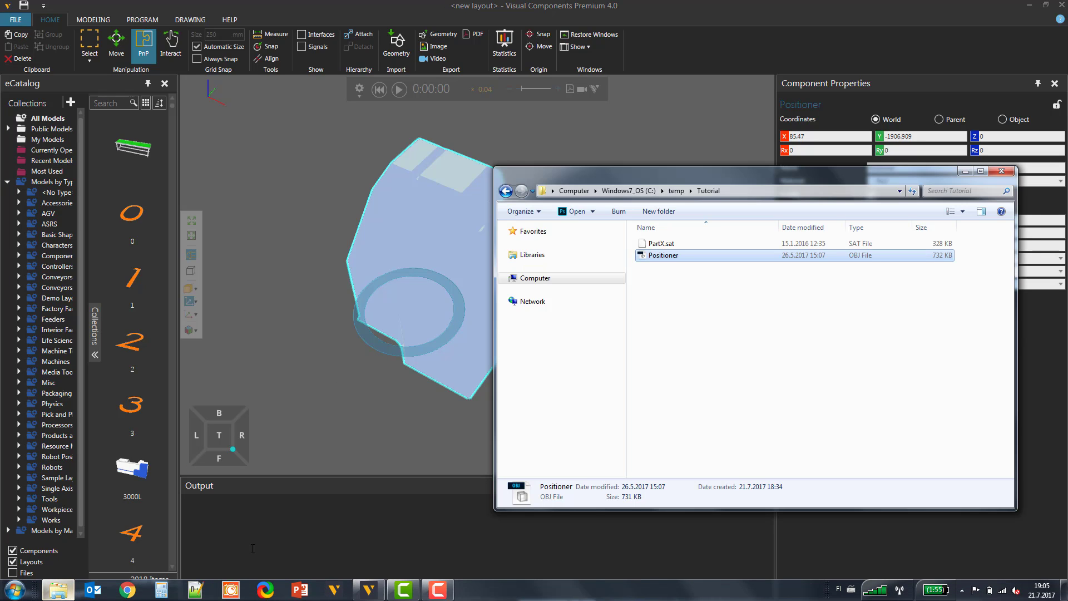
pyautogui.click(662, 245)
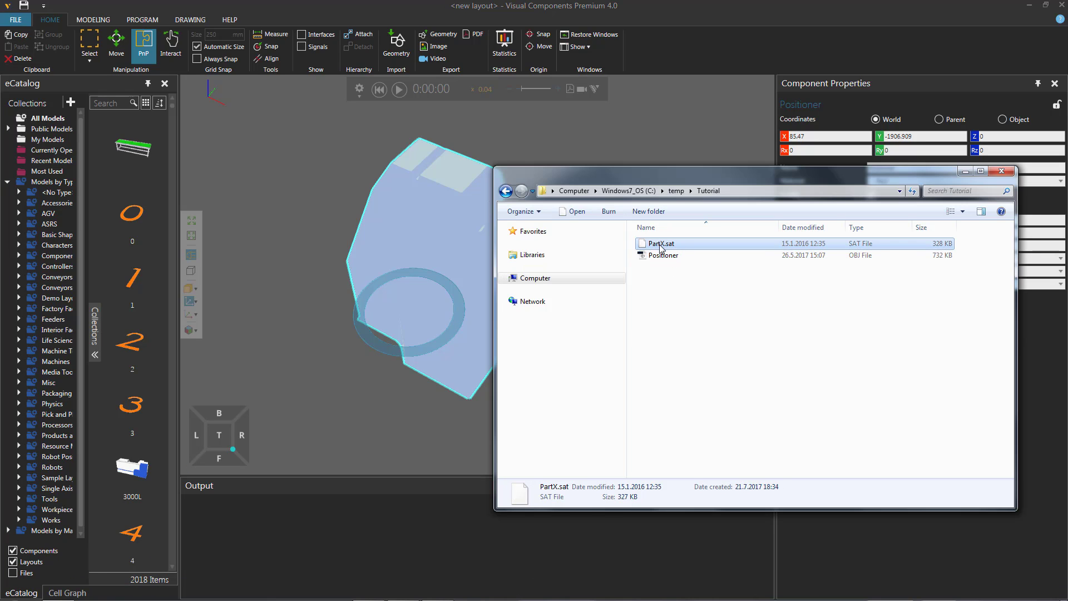
pyautogui.moveTo(662, 247); pyautogui.dragTo(284, 307)
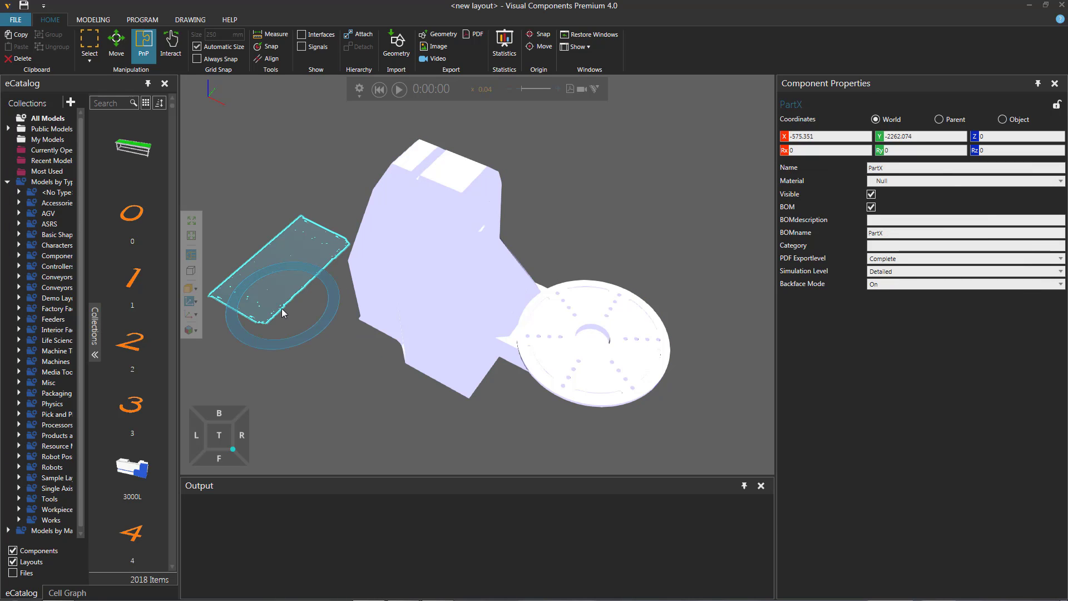
pyautogui.moveTo(309, 254); pyautogui.dragTo(706, 199)
pyautogui.keyDown('ctrl'); pyautogui.moveTo(729, 317); pyautogui.dragTo(613, 231, button='right'); pyautogui.keyUp('ctrl')
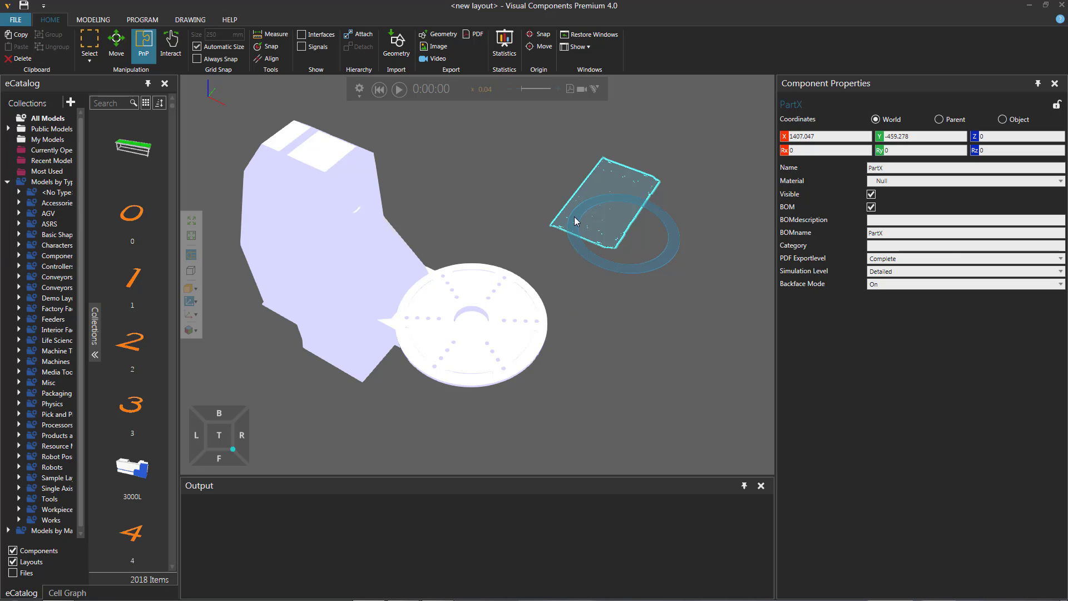
# Step: Align PartX's corner to the turntable's upper face, then shift it over the table to about X 1367, Y -2083 mm
pyautogui.scroll(3, 562, 235)
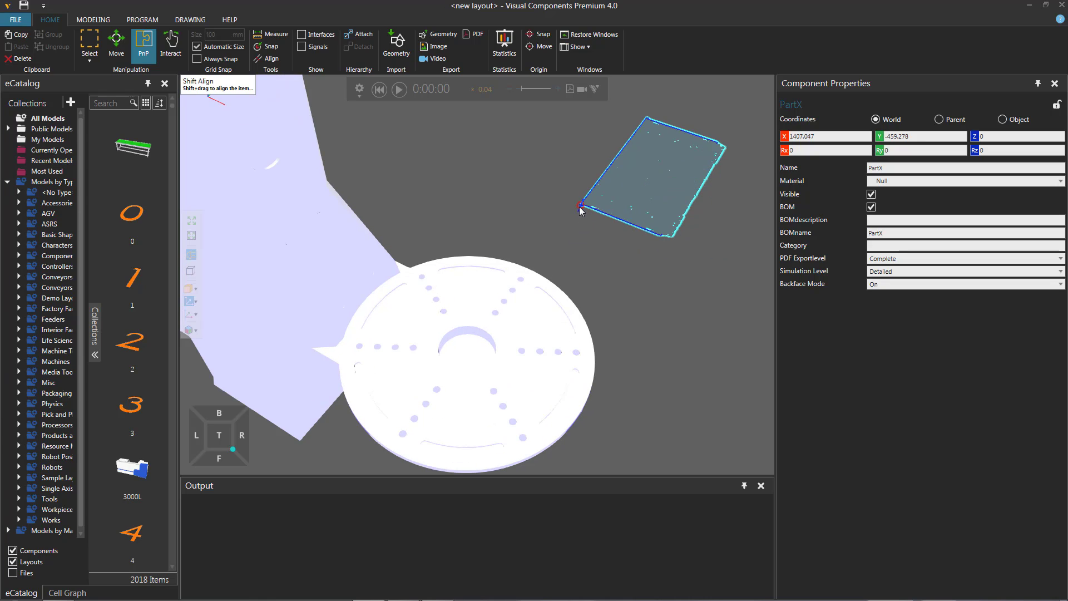
pyautogui.keyDown('shift'); pyautogui.moveTo(581, 208); pyautogui.dragTo(376, 403); pyautogui.keyUp('shift')
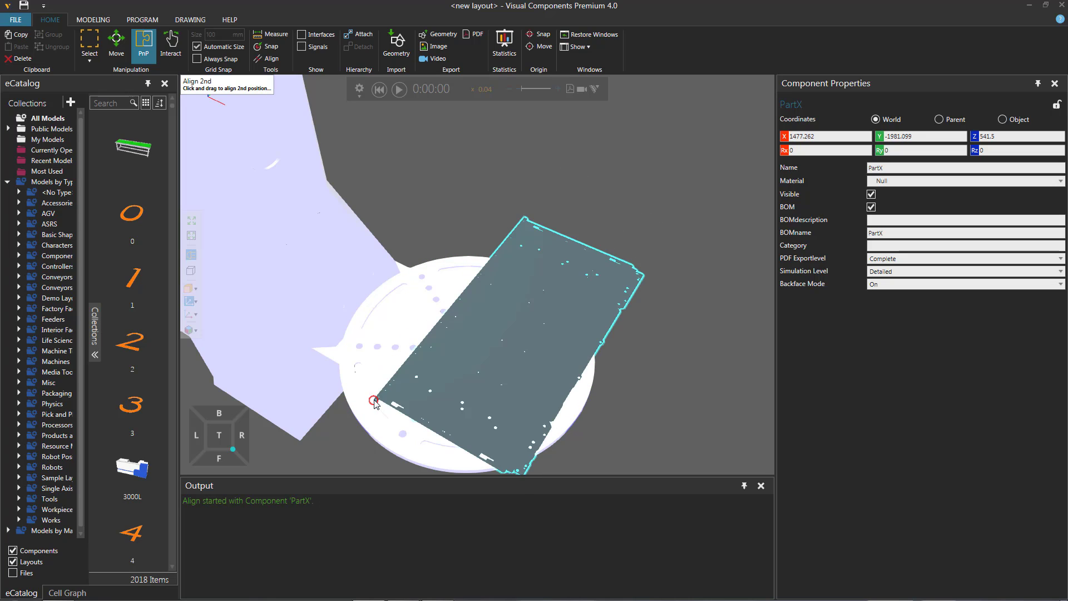
pyautogui.scroll(-2, 374, 400)
pyautogui.moveTo(374, 399); pyautogui.dragTo(431, 441, button='right')
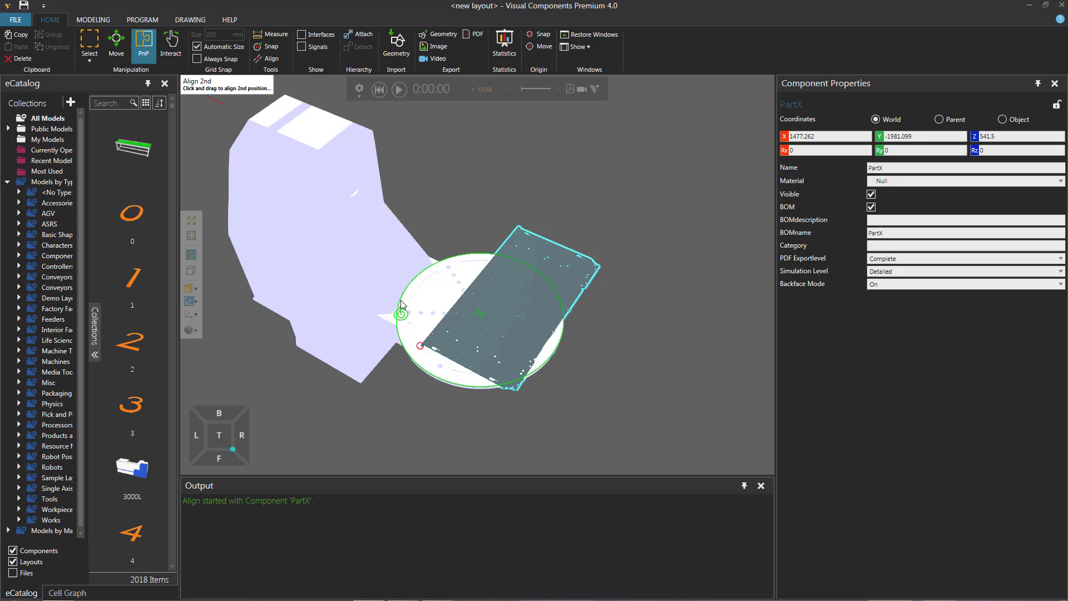
pyautogui.click(628, 359)
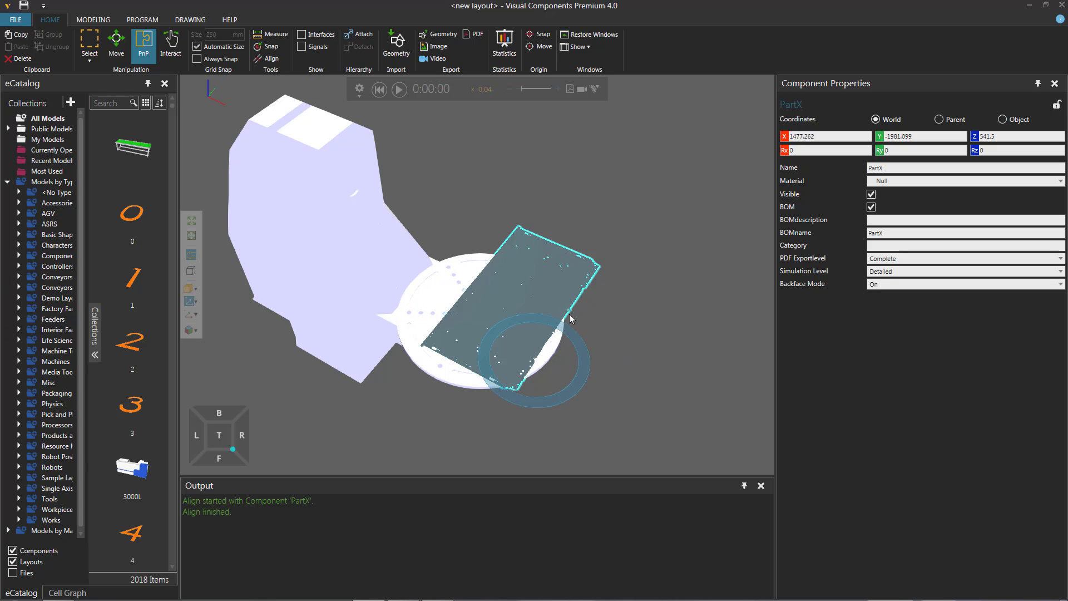
pyautogui.moveTo(570, 313); pyautogui.dragTo(513, 298)
pyautogui.moveTo(556, 390); pyautogui.dragTo(585, 313, button='right')
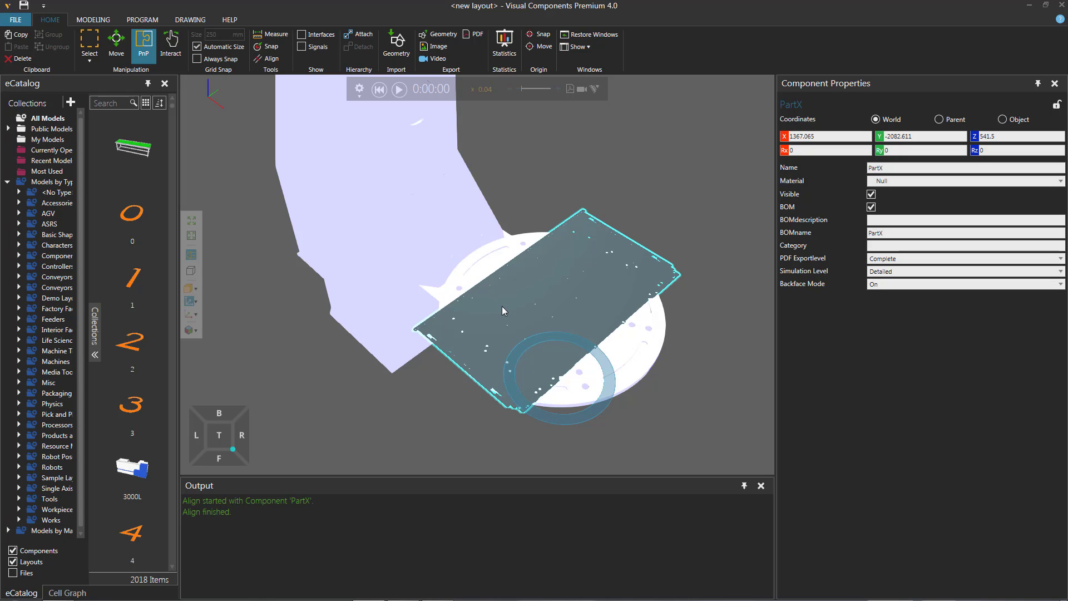
# Step: Switch to modeling, expand PartX's root node and copy its Geometry_0 feature
pyautogui.click(105, 20)
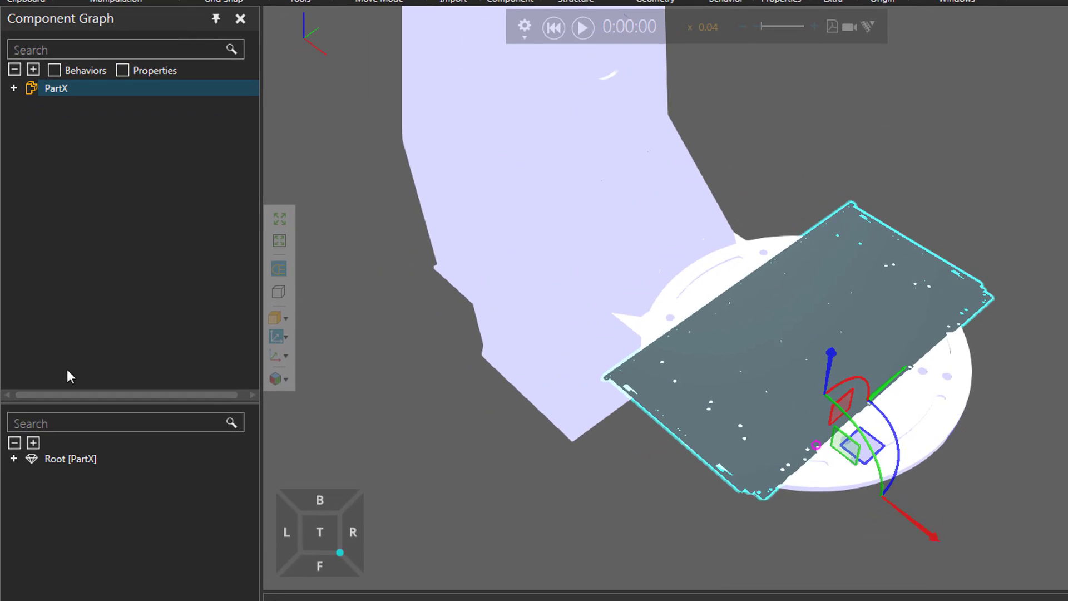
pyautogui.click(33, 444)
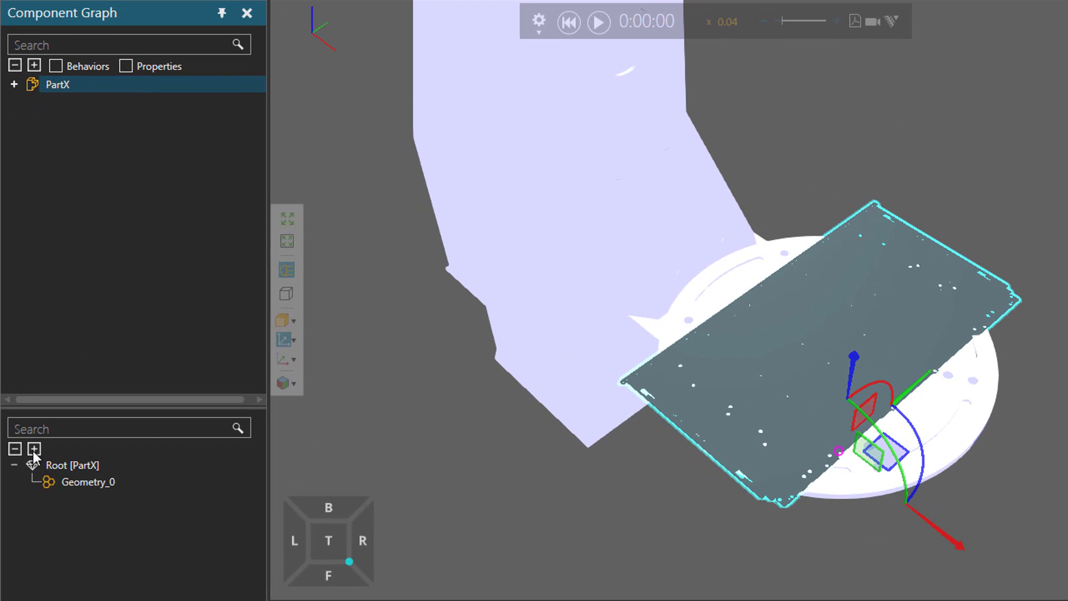
pyautogui.click(88, 485)
pyautogui.rightClick(88, 485)
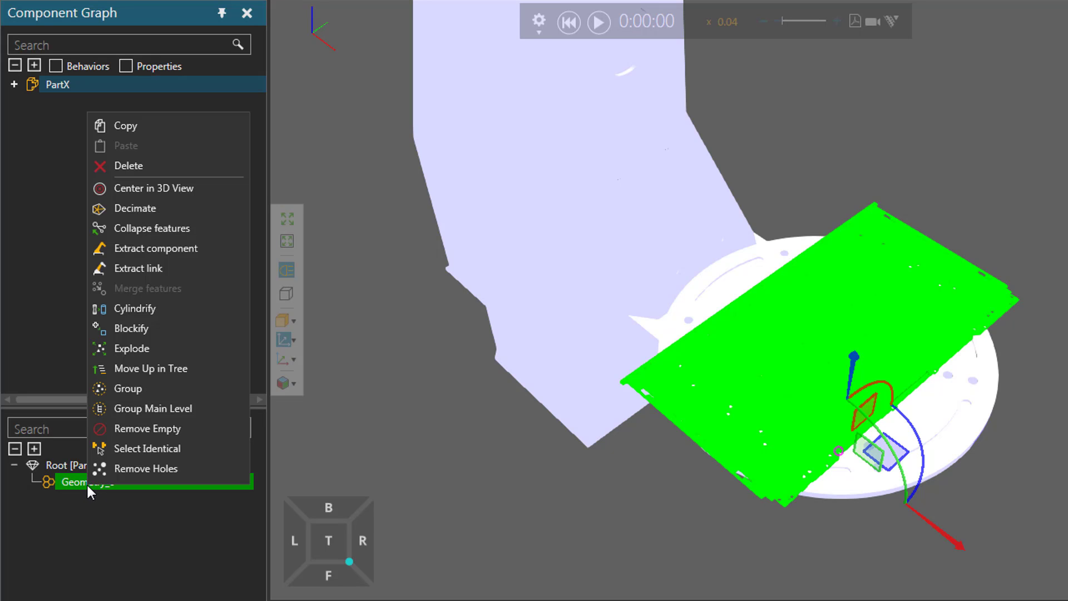
pyautogui.click(165, 136)
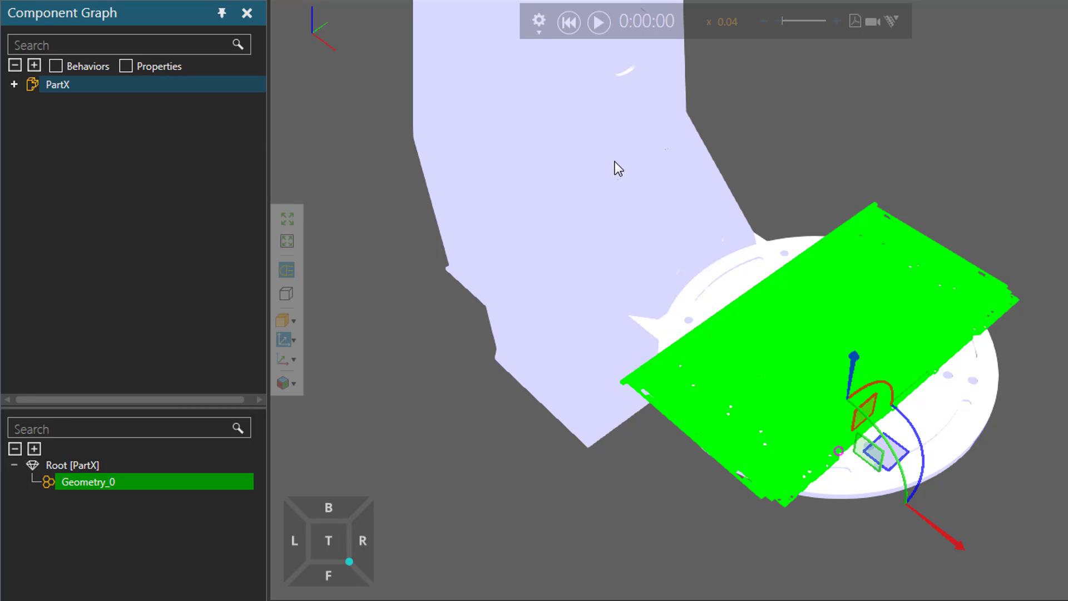
pyautogui.scroll(-3, 582, 192)
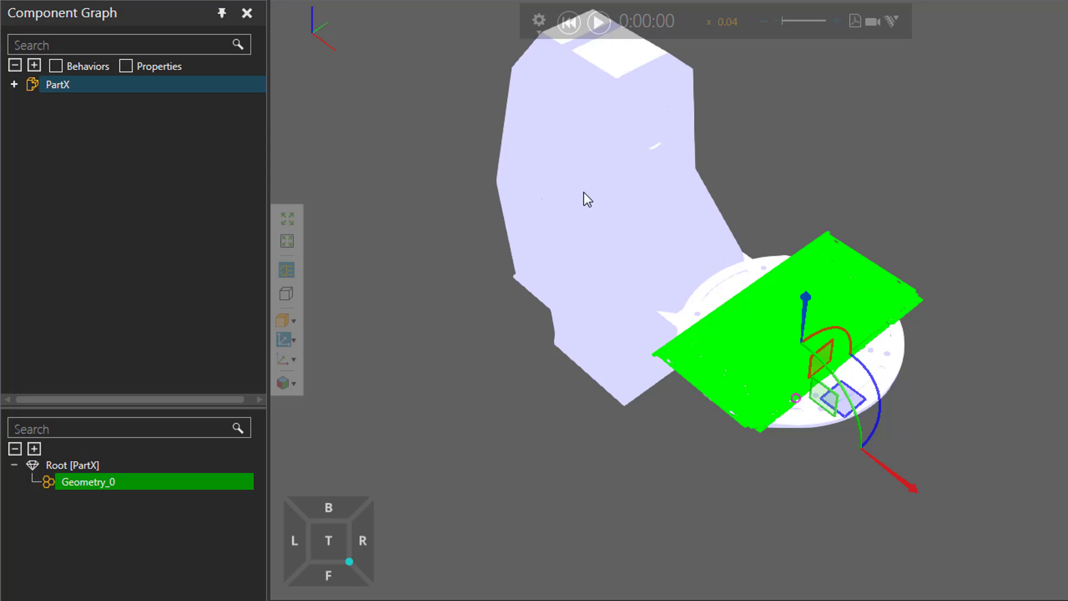
# Step: Paste the copied PartX geometry into the root node of the Positioner component
pyautogui.click(658, 265)
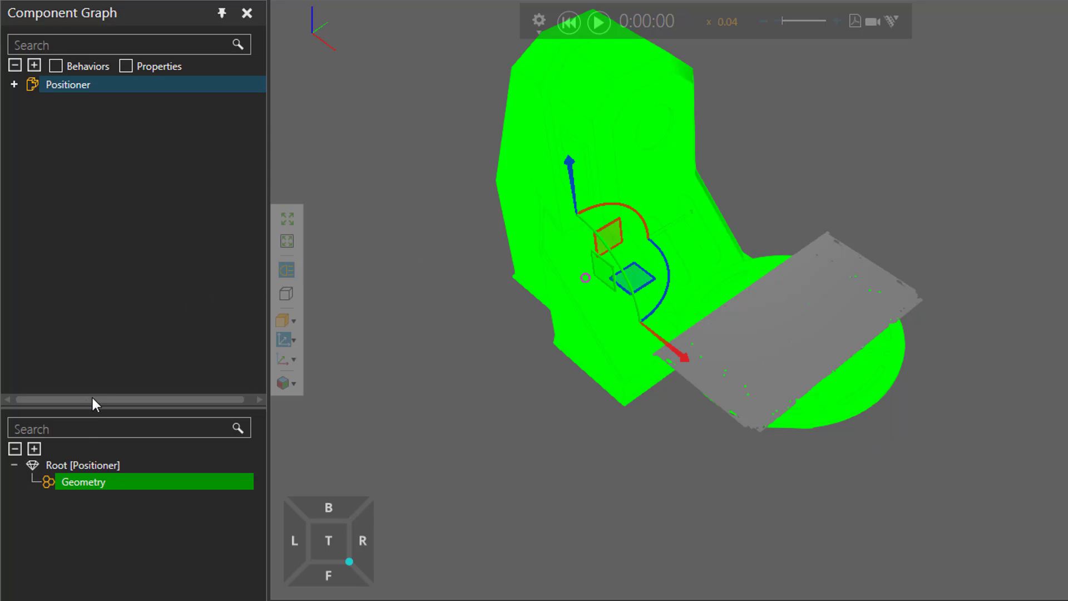
pyautogui.click(64, 465)
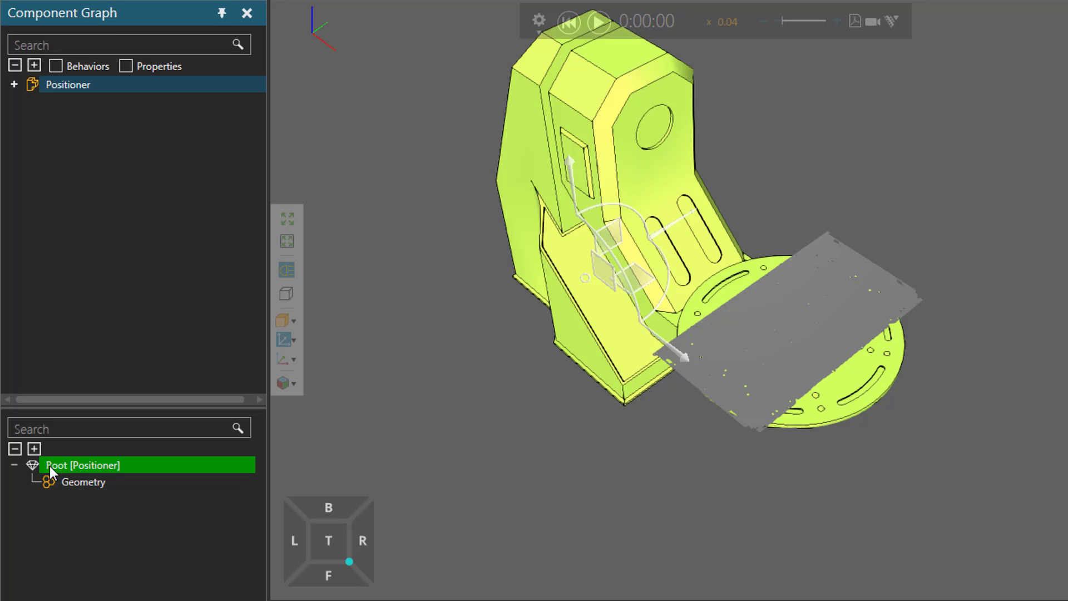
pyautogui.rightClick(89, 466)
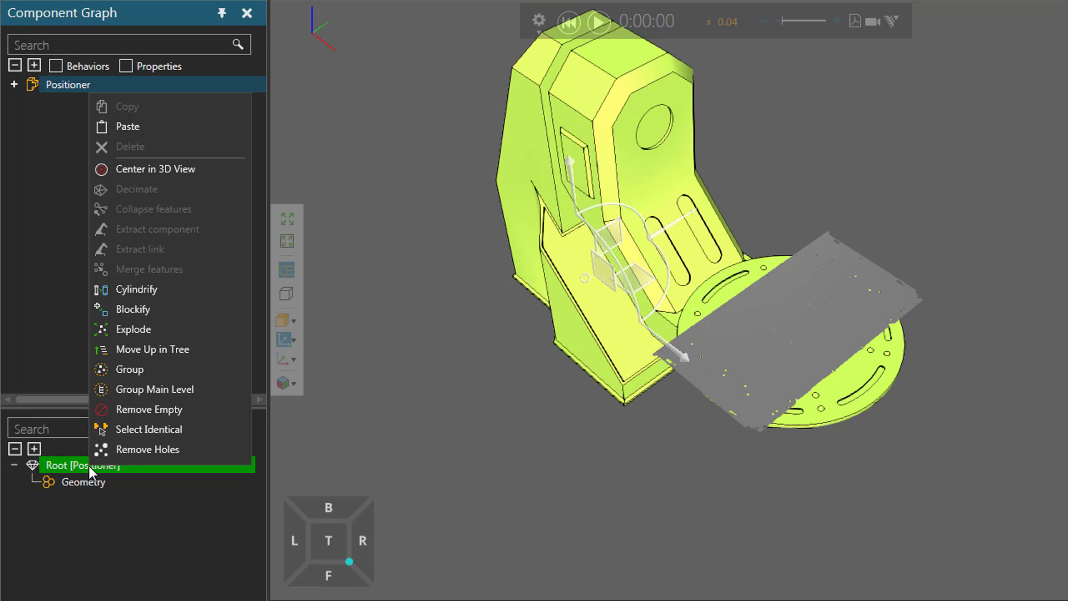
pyautogui.click(162, 126)
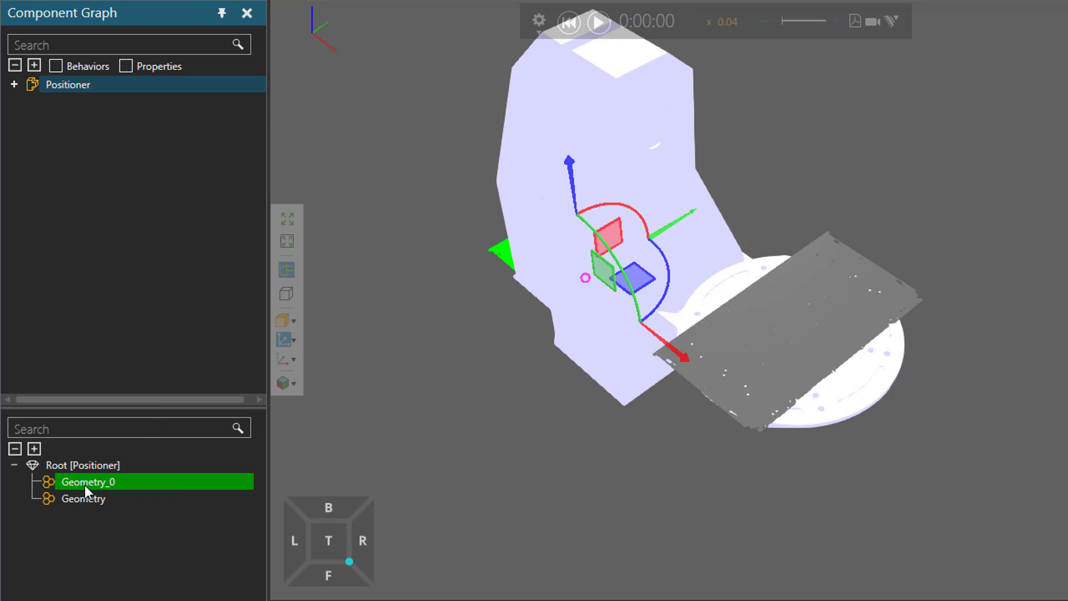
# Step: Snap the pasted Geometry_0 feature to PartX's origin on the turntable, using one-point mode with the Origin snap type
pyautogui.moveTo(338, 449); pyautogui.dragTo(573, 422, button='right')
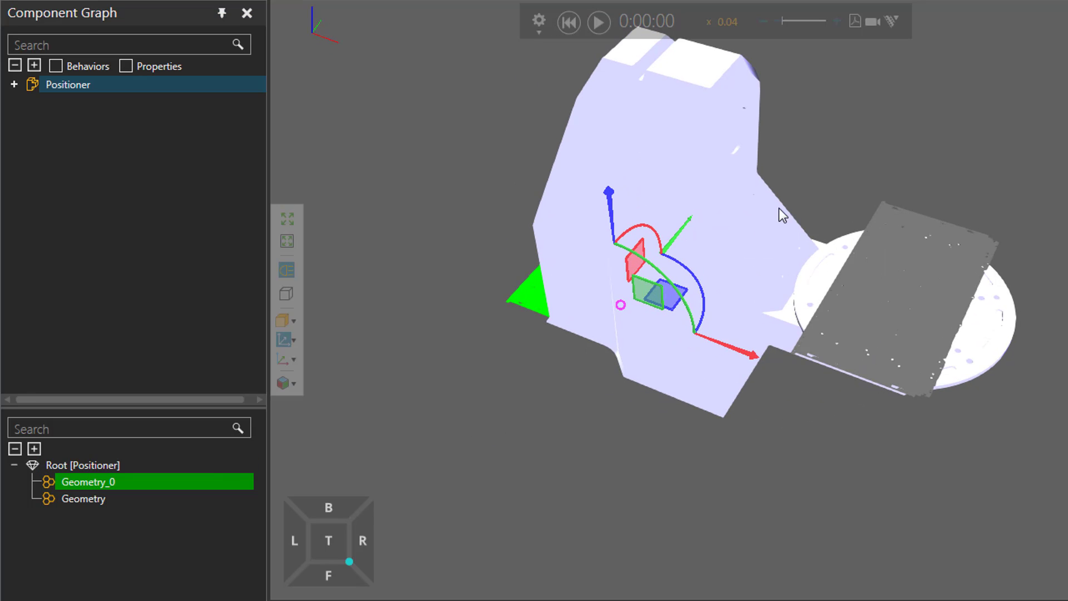
pyautogui.moveTo(545, 405)
pyautogui.mouseDown(button='right')
pyautogui.moveTo(591, 408)
pyautogui.moveTo(578, 406)
pyautogui.mouseUp(button='right')
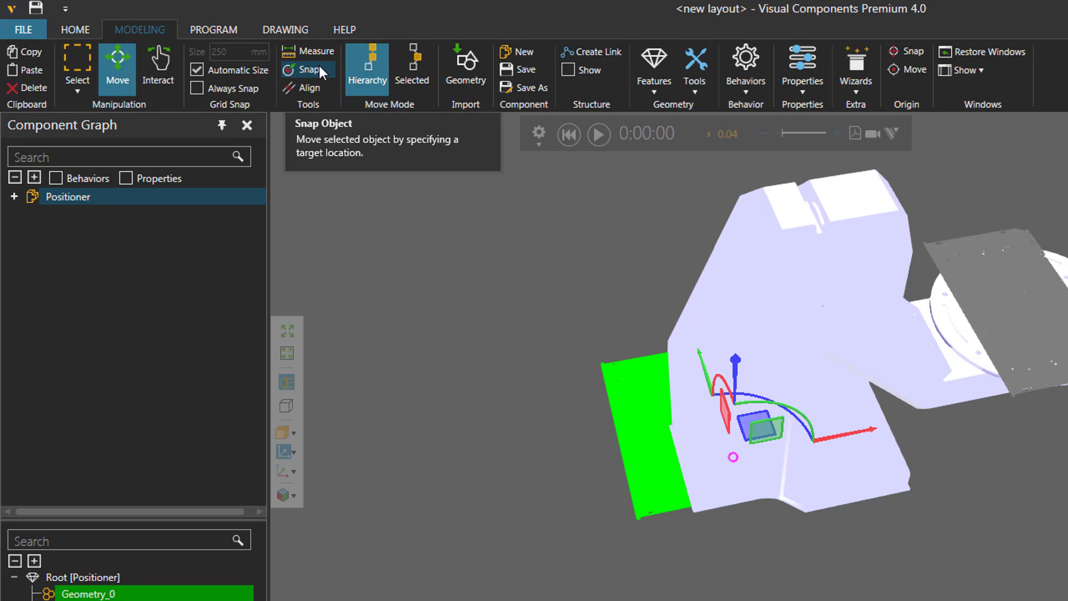
pyautogui.click(318, 69)
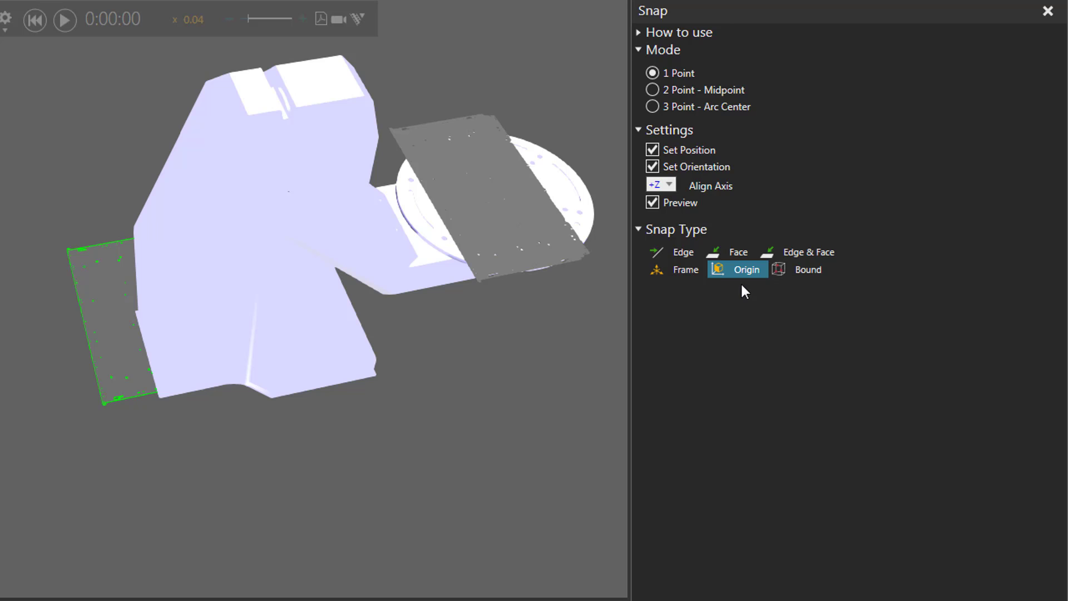
pyautogui.scroll(2, 491, 188)
pyautogui.click(491, 194)
pyautogui.keyDown('ctrl'); pyautogui.moveTo(455, 209); pyautogui.dragTo(216, 298, button='right'); pyautogui.keyUp('ctrl')
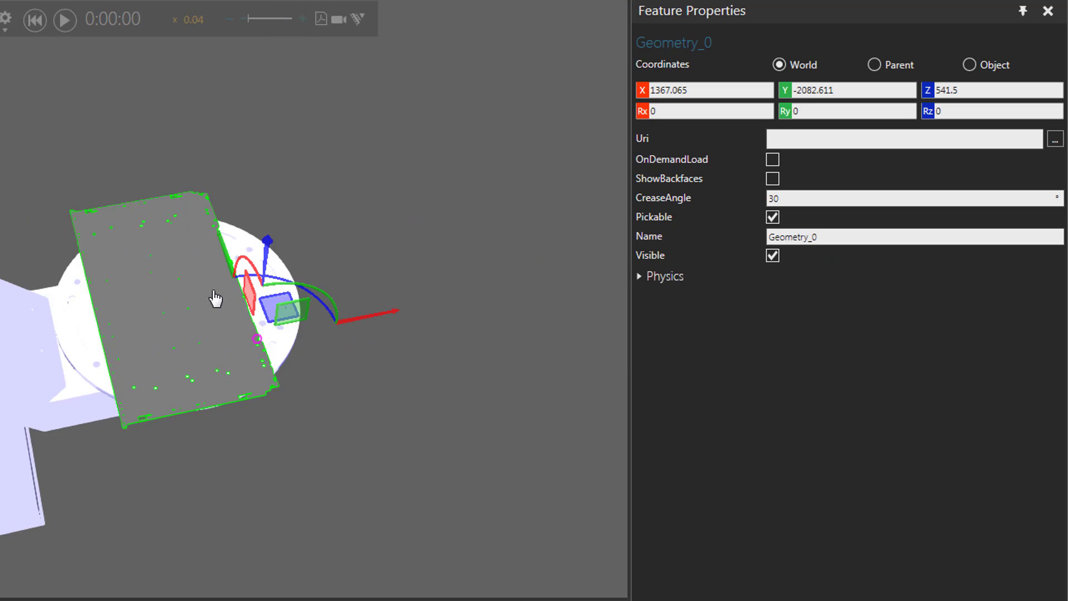
# Step: Hide the pasted Geometry_0 feature and delete the original PartX component from the layout
pyautogui.moveTo(206, 381); pyautogui.dragTo(356, 478, button='right')
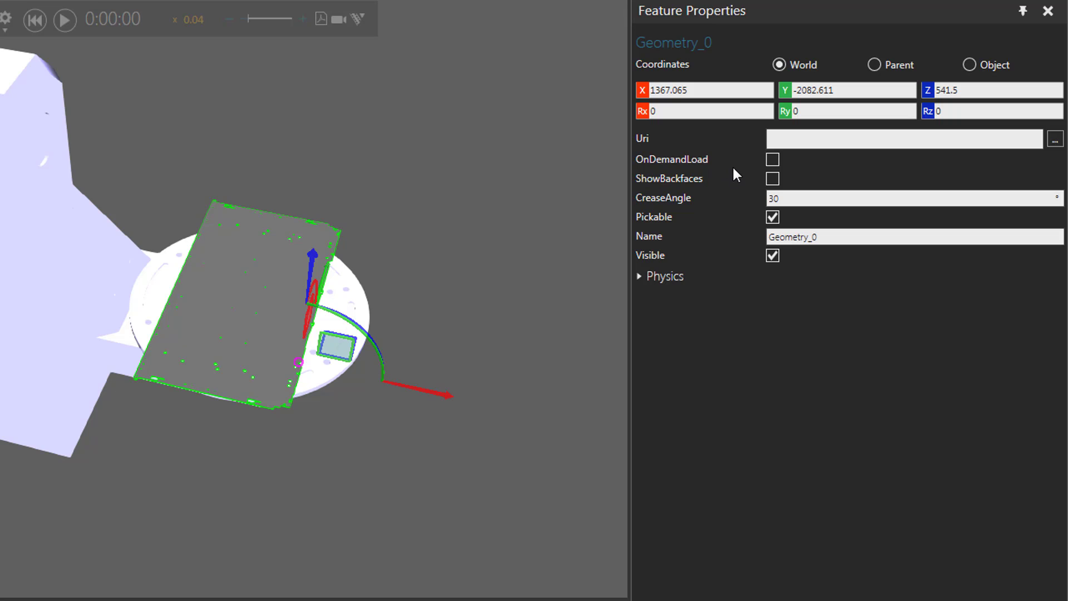
pyautogui.click(772, 256)
pyautogui.press('space')
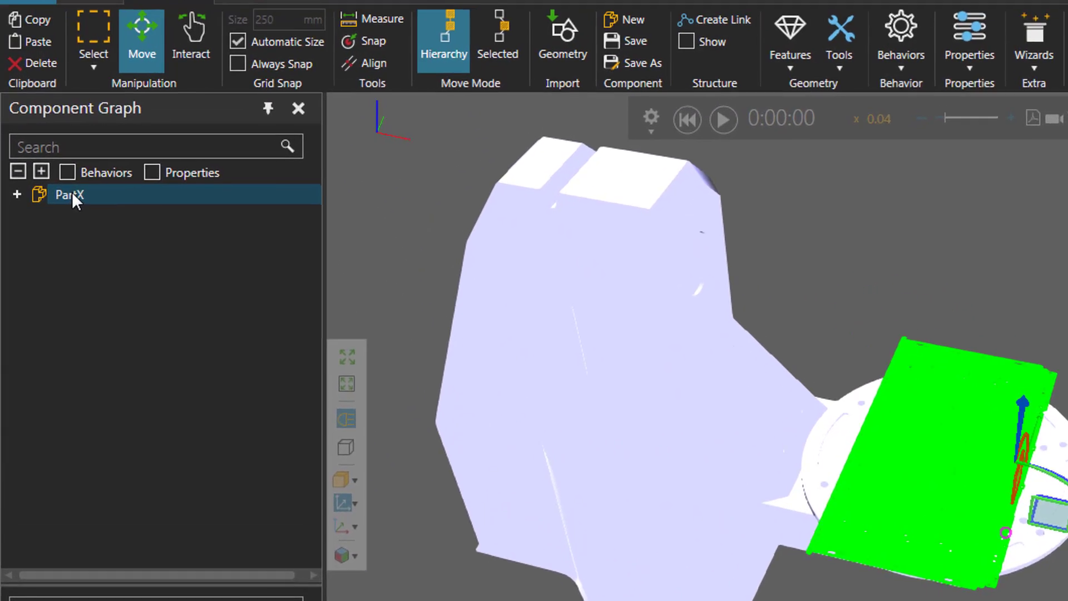
pyautogui.click(57, 83)
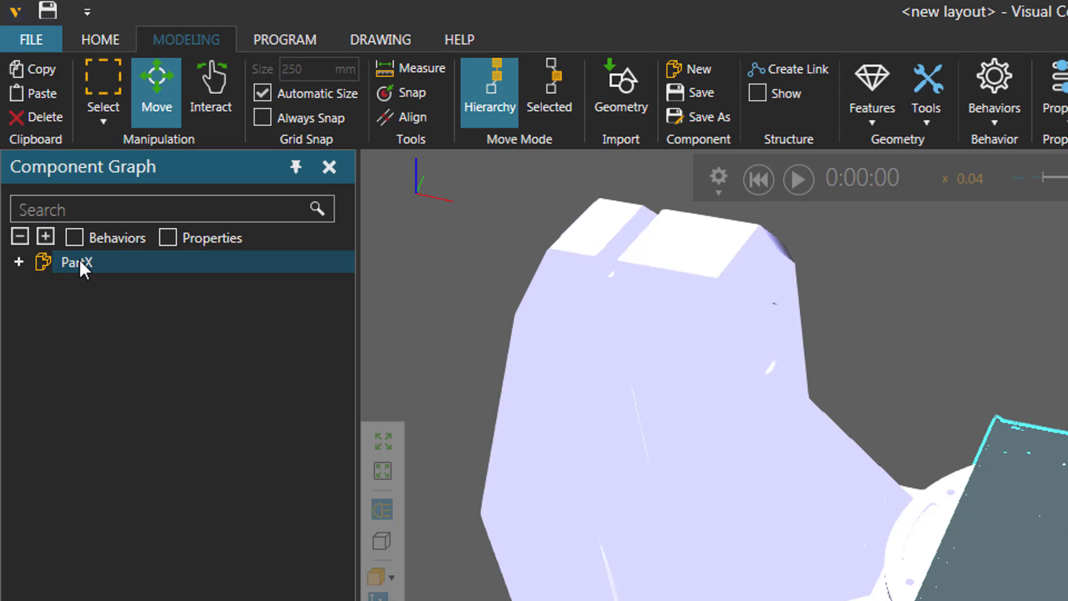
pyautogui.click(44, 113)
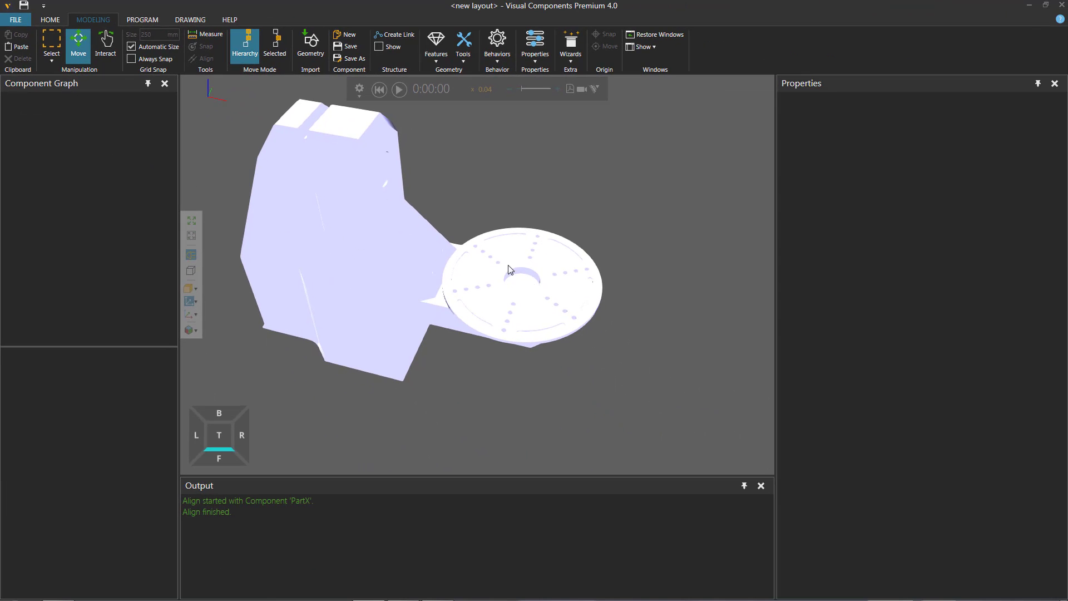
# Step: Select only the Geometry_0 feature in the Positioner's node tree, make it visible again, and clear the selection
pyautogui.click(538, 293)
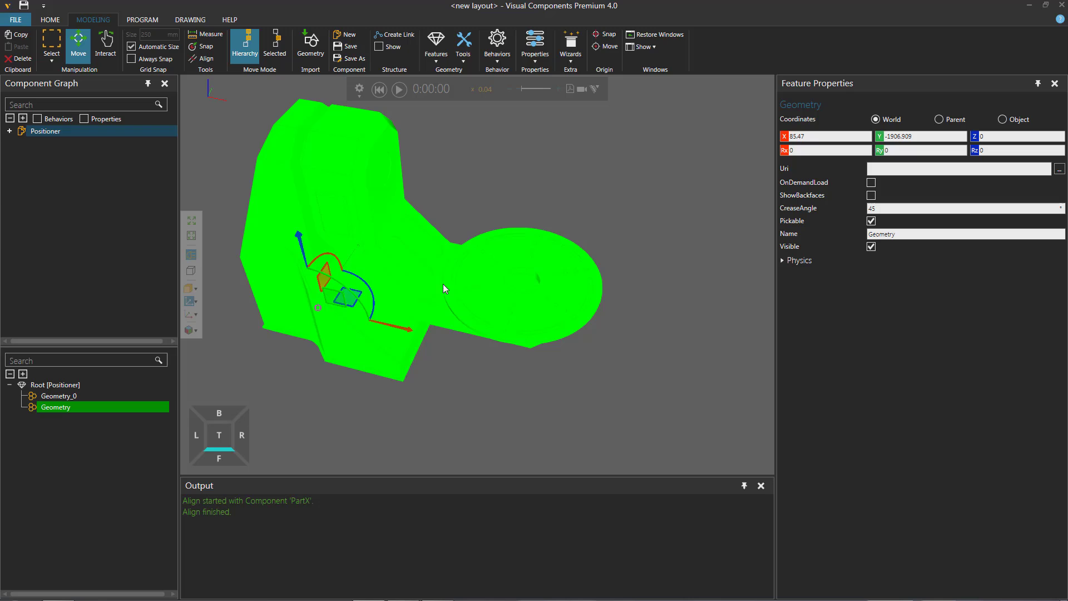
pyautogui.keyDown('ctrl'); pyautogui.click(60, 397); pyautogui.keyUp('ctrl')
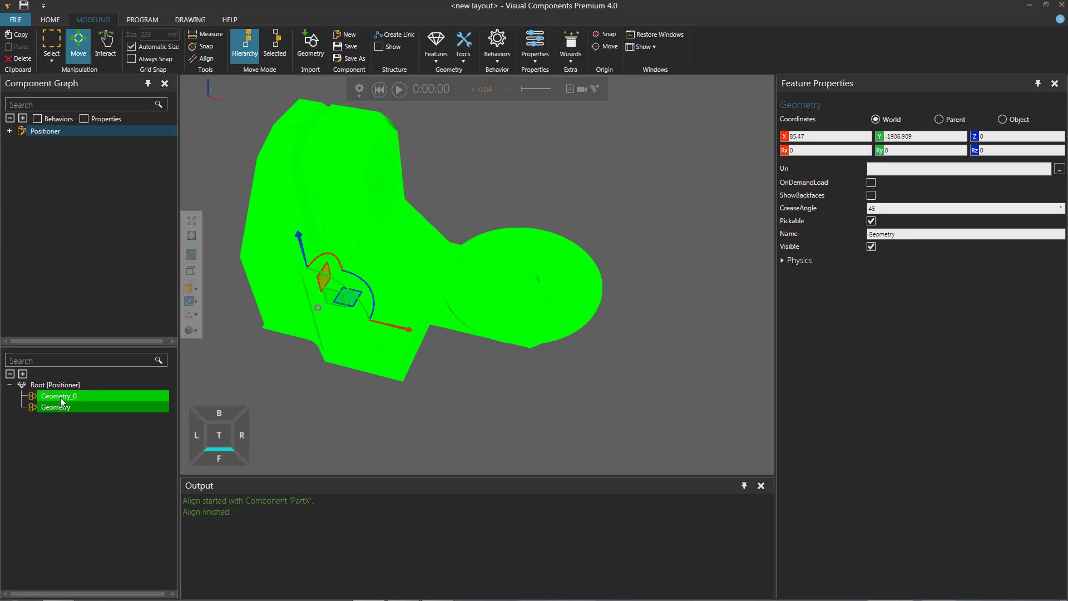
pyautogui.click(61, 397)
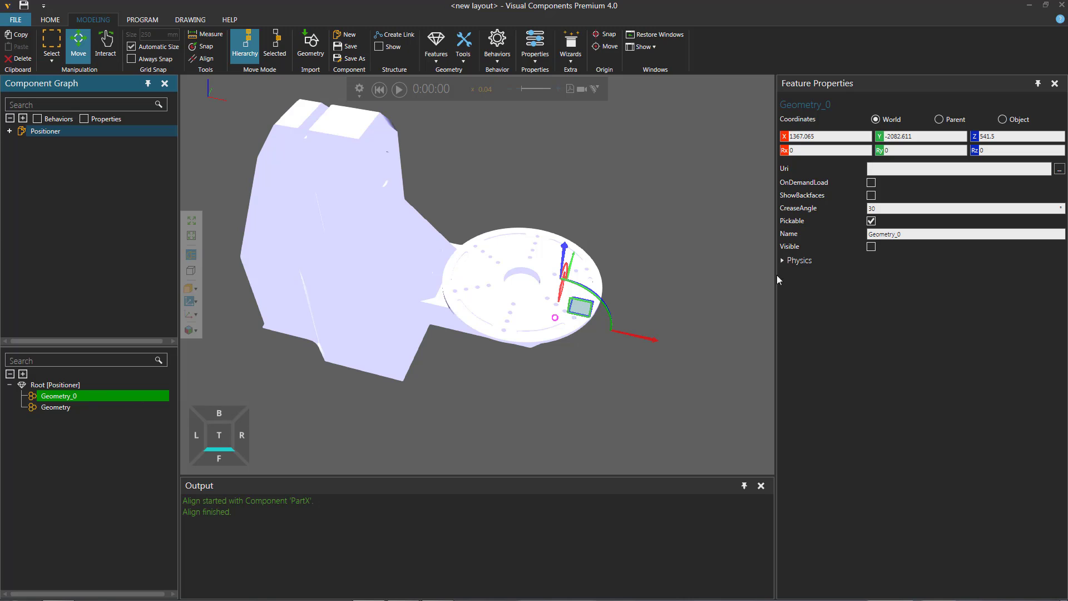
pyautogui.click(870, 247)
pyautogui.moveTo(612, 394); pyautogui.dragTo(562, 396, button='right')
pyautogui.click(562, 397)
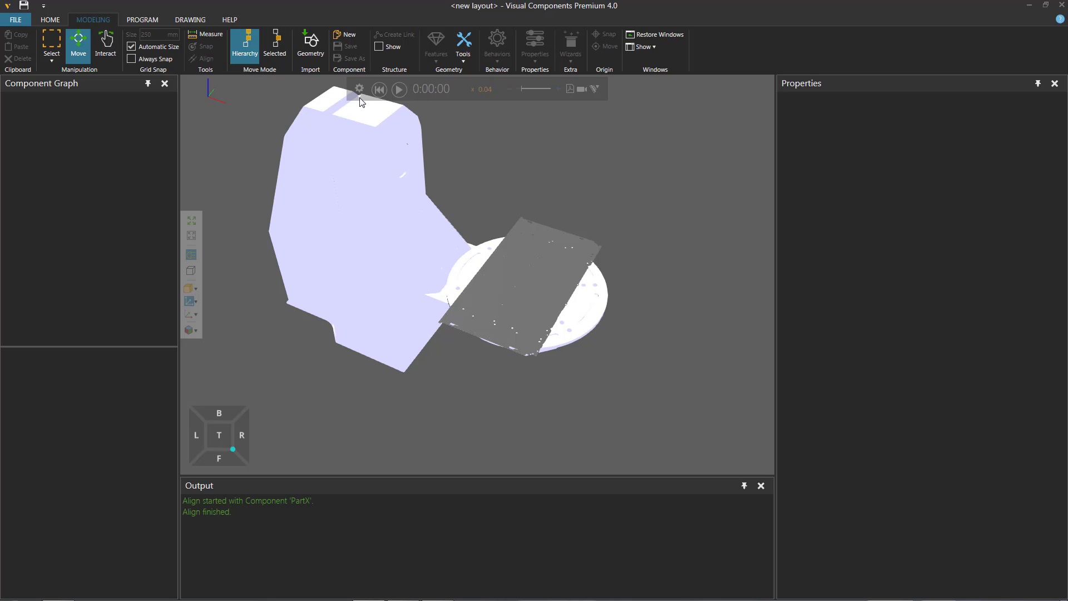
# Step: Select the combined Positioner component and open its save settings
pyautogui.click(345, 128)
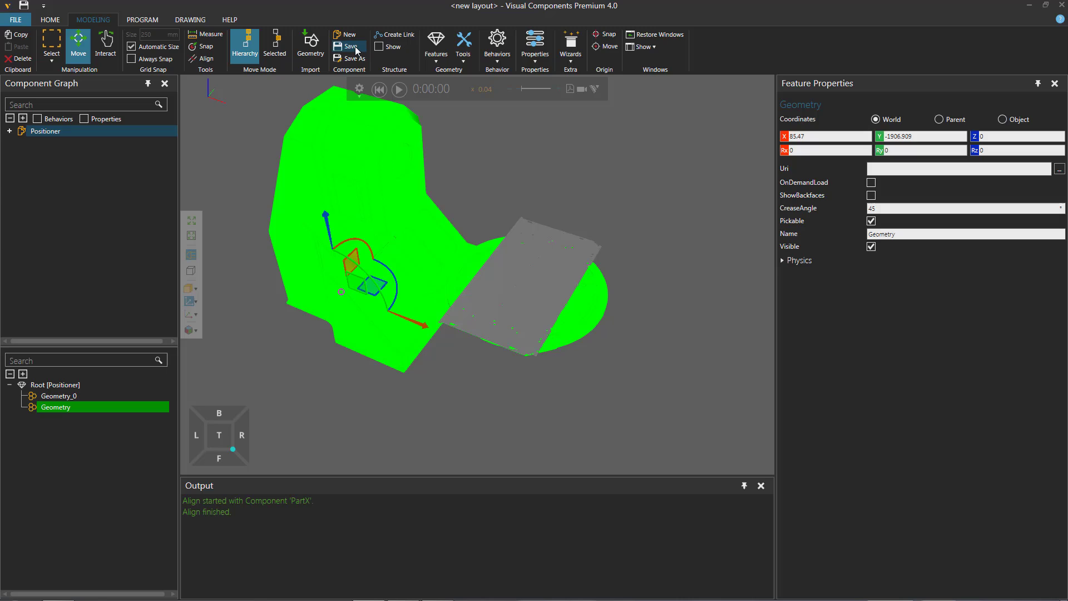
pyautogui.click(349, 46)
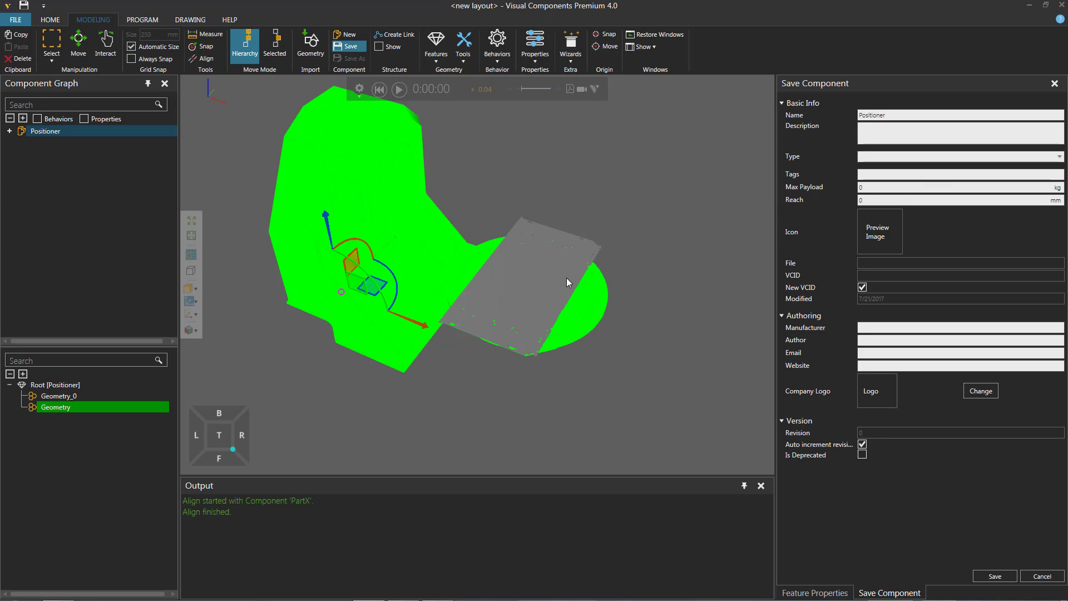